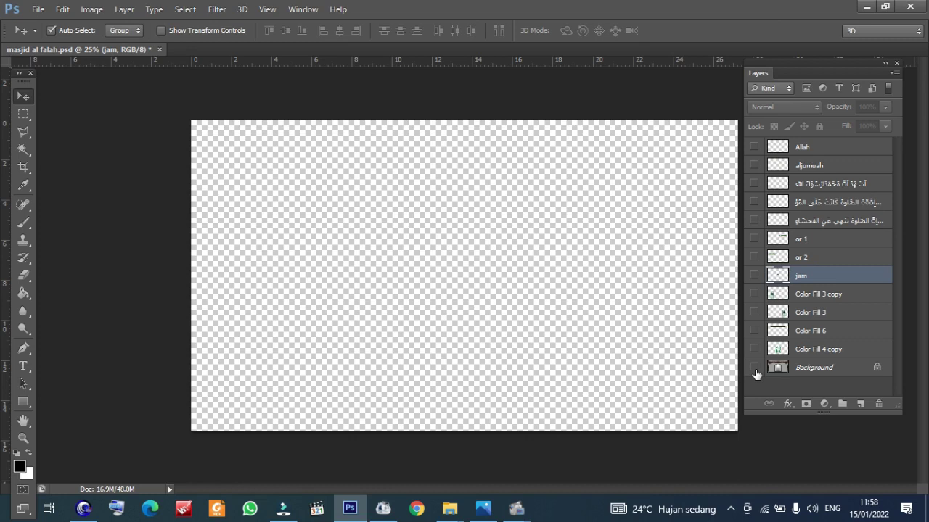
Show the Background photo of the mosque wall and the Color Fill 6 layer with the green banner.
left_click(754, 368)
left_click(756, 372)
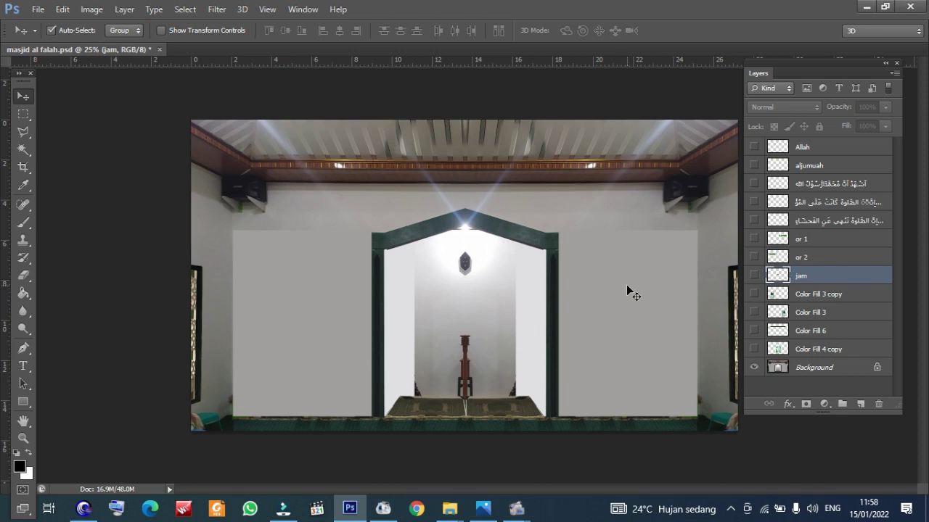
left_click(809, 335)
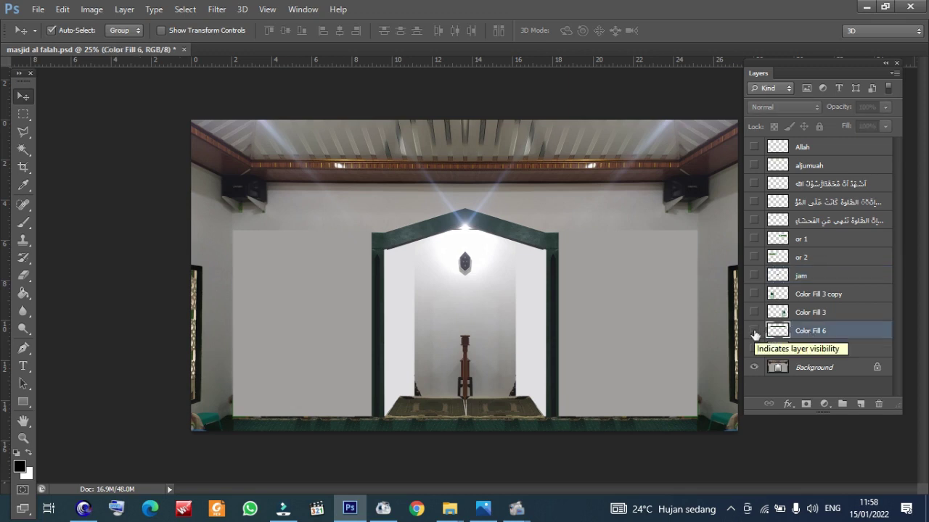
left_click(754, 331)
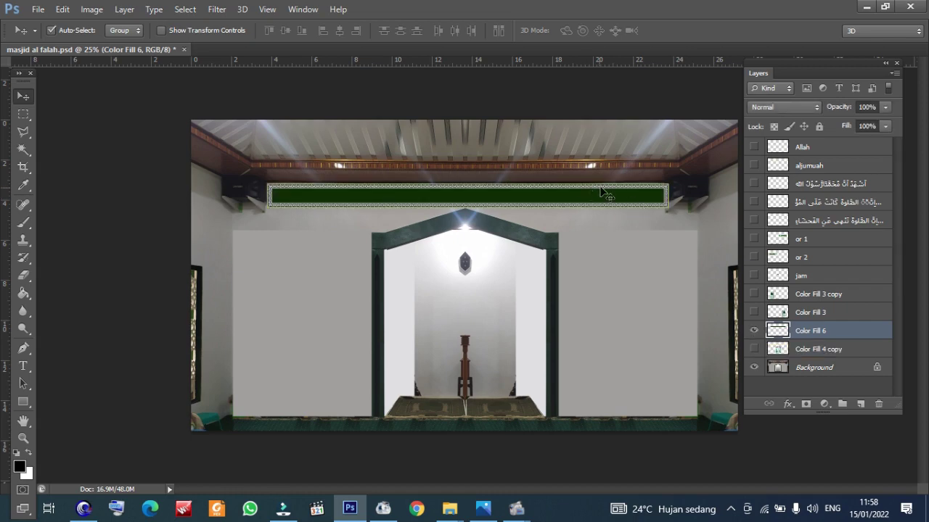
Show the aljumuah calligraphy layer on the green banner below the ceiling.
key("ctrl+plus")
left_click_drag(493, 236, 492, 270)
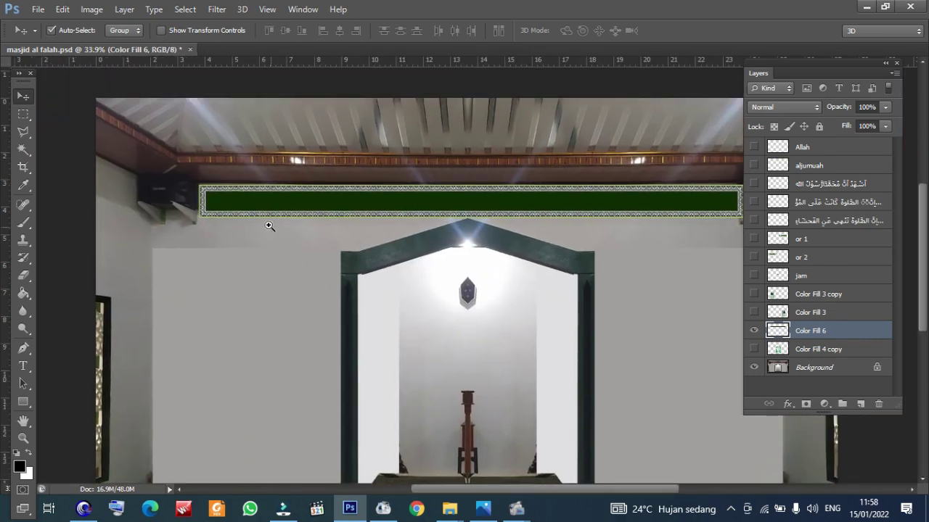
left_click_drag(225, 184, 234, 297)
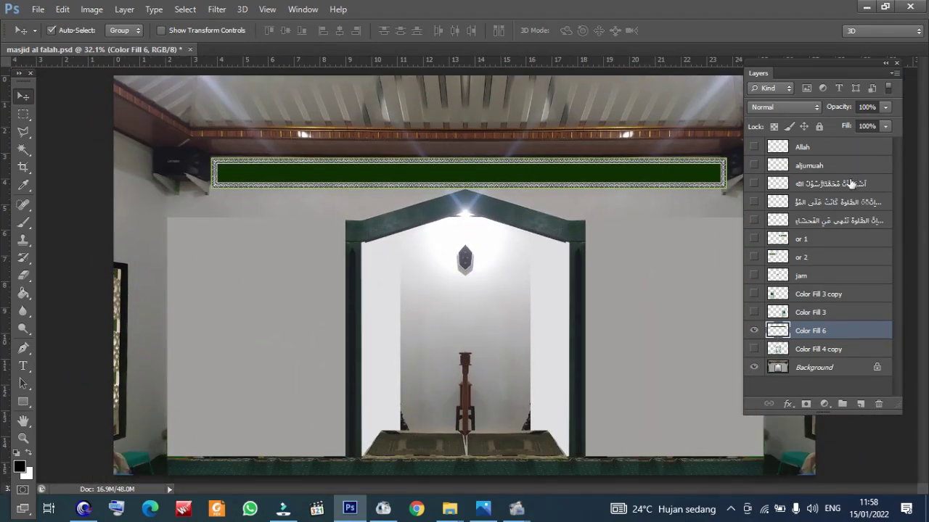
left_click(754, 165)
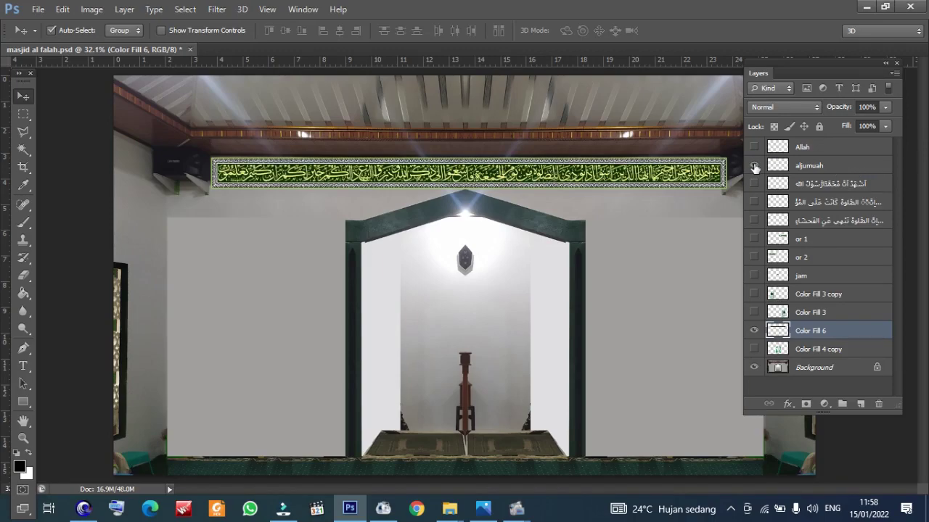
Examine the banner's calligraphy and patterned border up close along its full length.
left_click(703, 155, "ctrl")
left_click(703, 155, "ctrl")
left_click(703, 154, "ctrl")
left_click(703, 154, "ctrl")
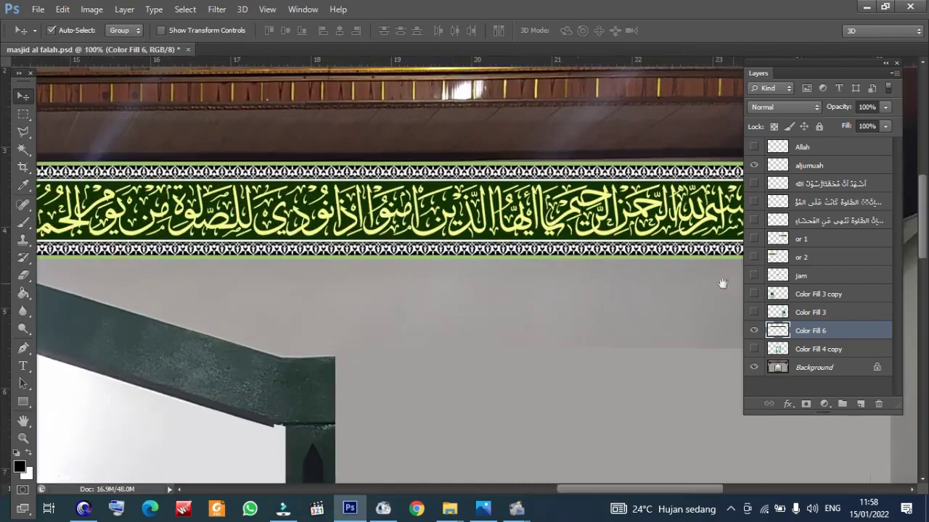
left_click_drag(464, 282, 606, 291)
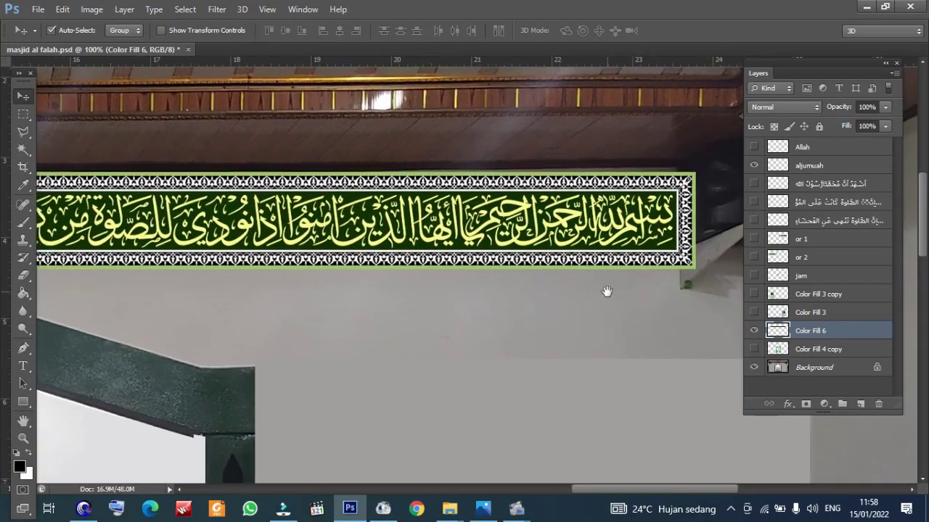
left_click_drag(297, 295, 597, 292)
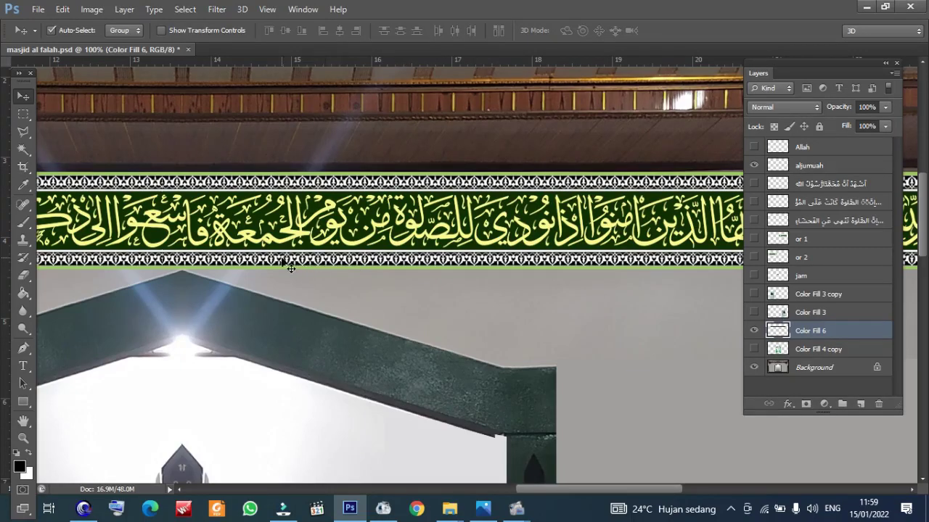
left_click_drag(307, 260, 625, 260)
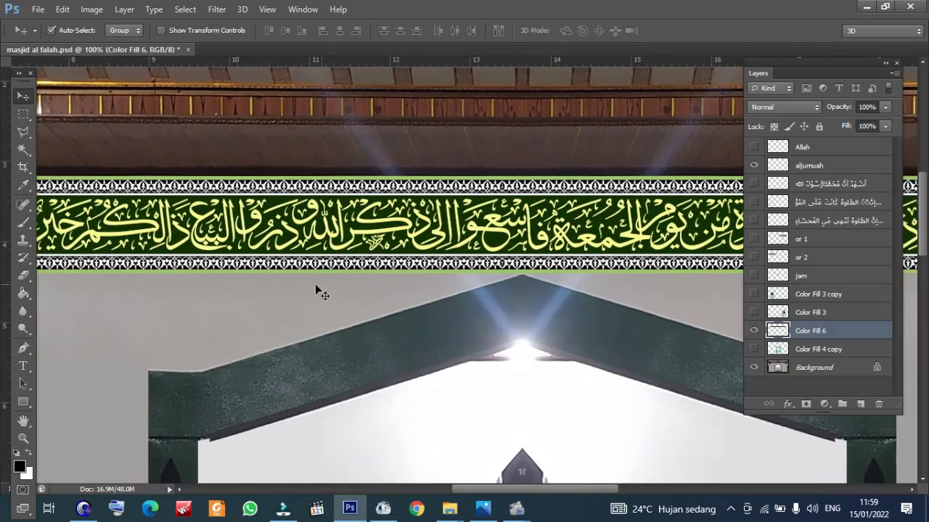
left_click_drag(257, 285, 536, 278)
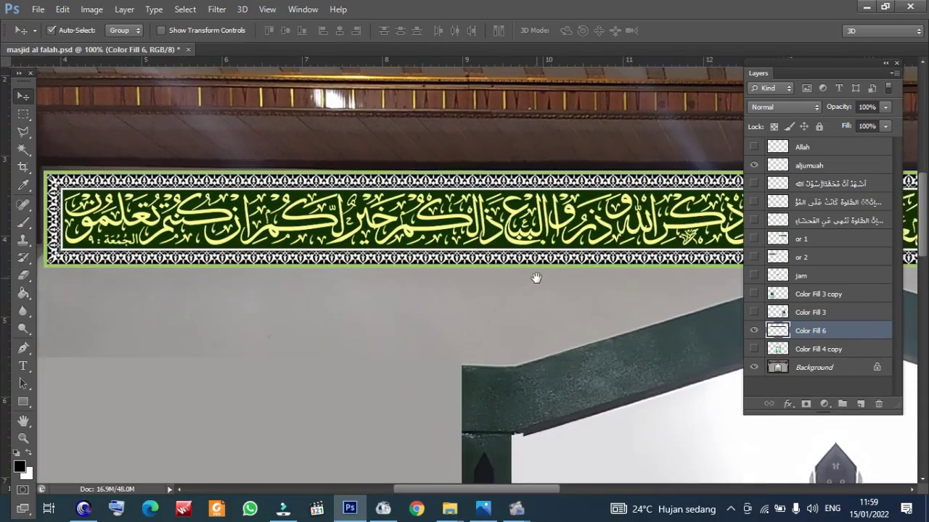
left_click(593, 299, "alt")
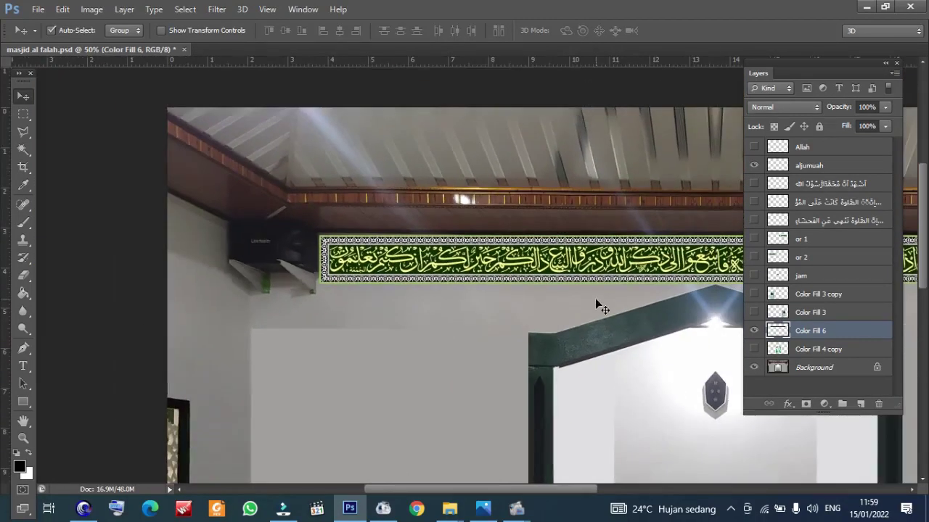
left_click(624, 297, "ctrl")
left_click_drag(624, 297, 264, 302)
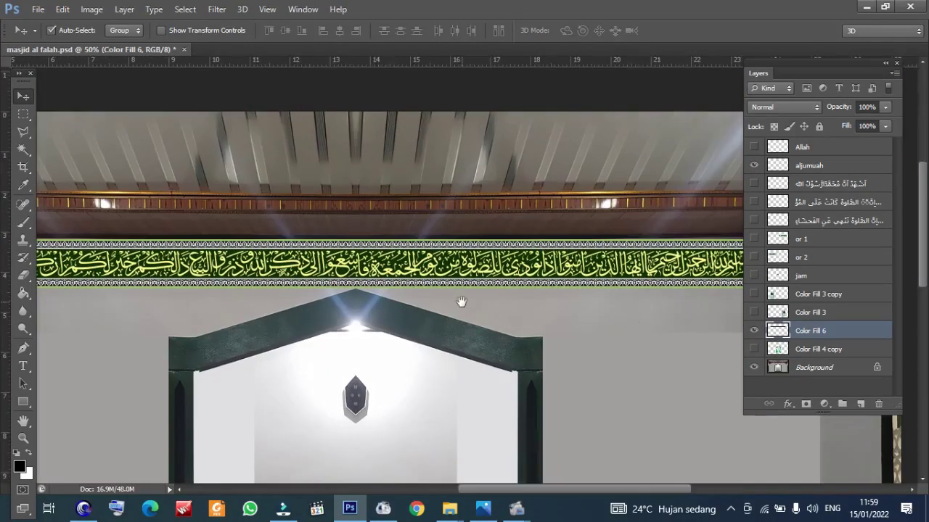
left_click_drag(460, 302, 301, 303)
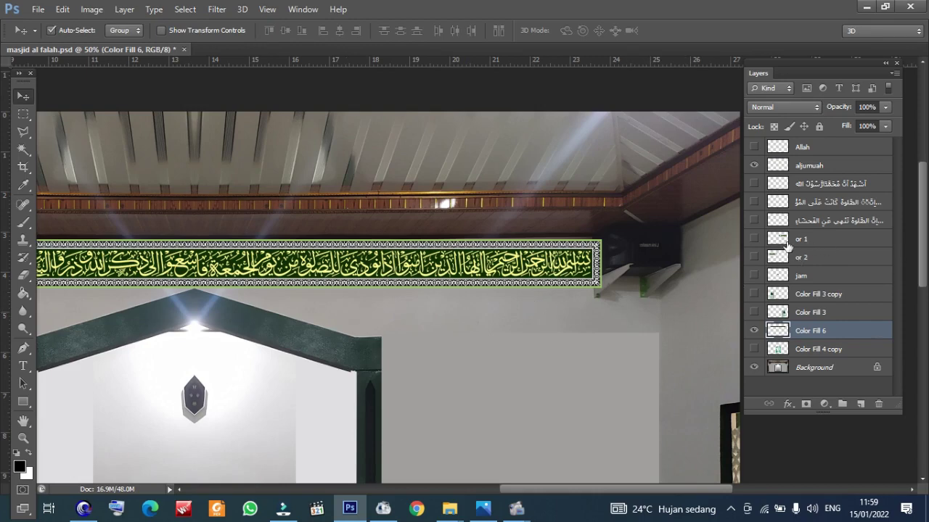
Show the or 1 and or 2 ornament layers on both sides of the mihrab, together with their Arabic verse layers.
left_click(755, 239)
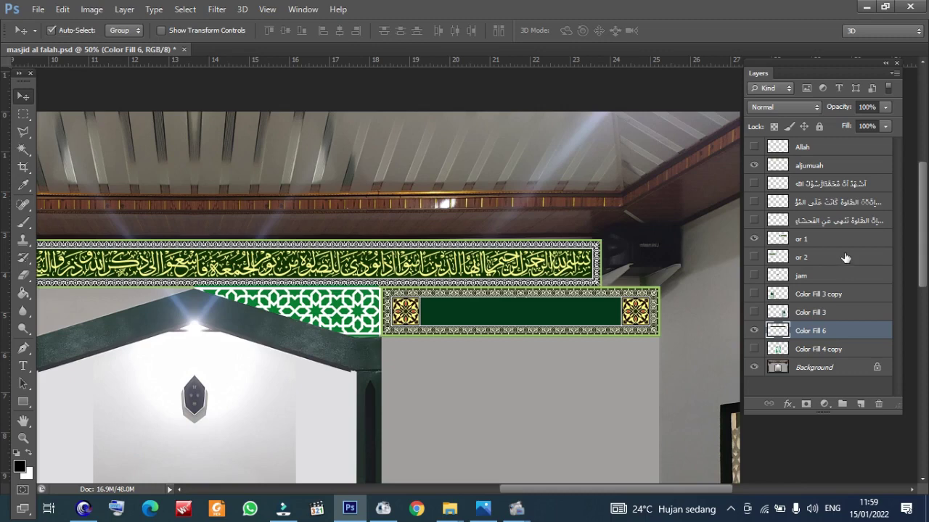
left_click(755, 221)
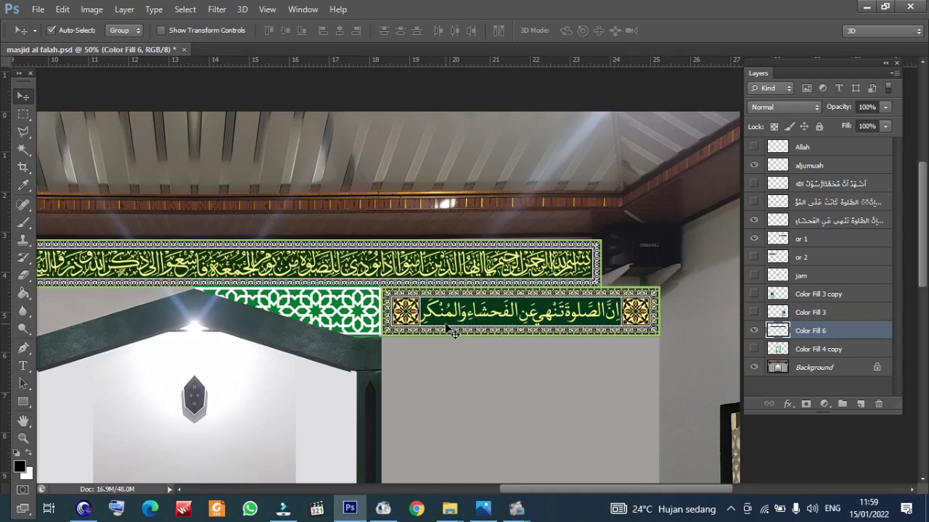
left_click_drag(322, 322, 673, 311)
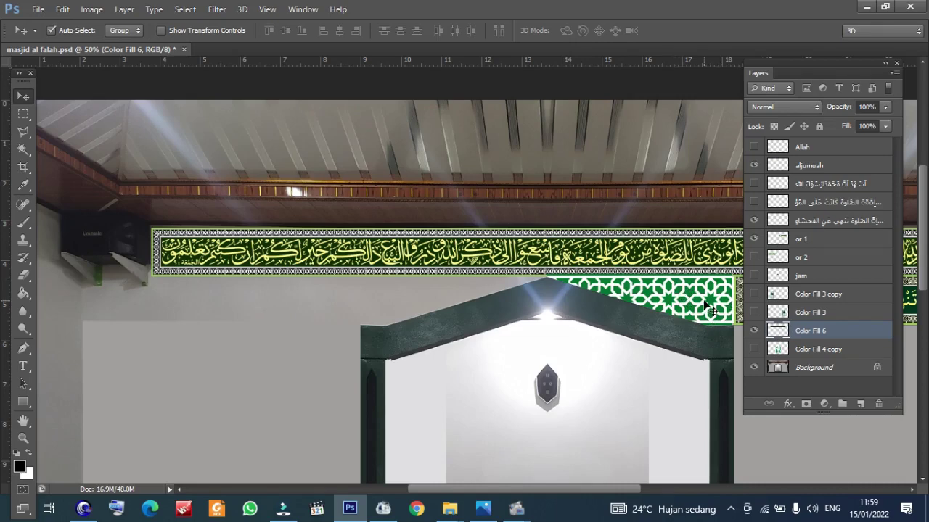
left_click(753, 257)
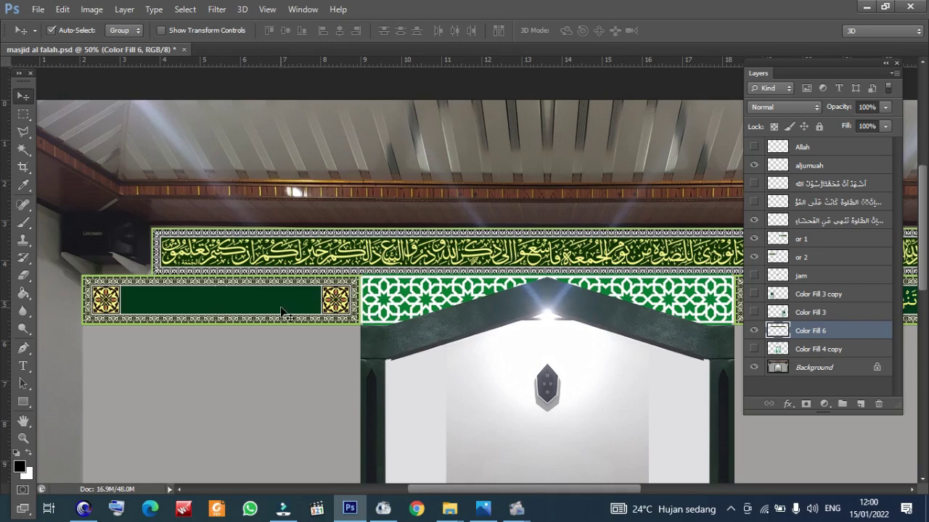
left_click(754, 203)
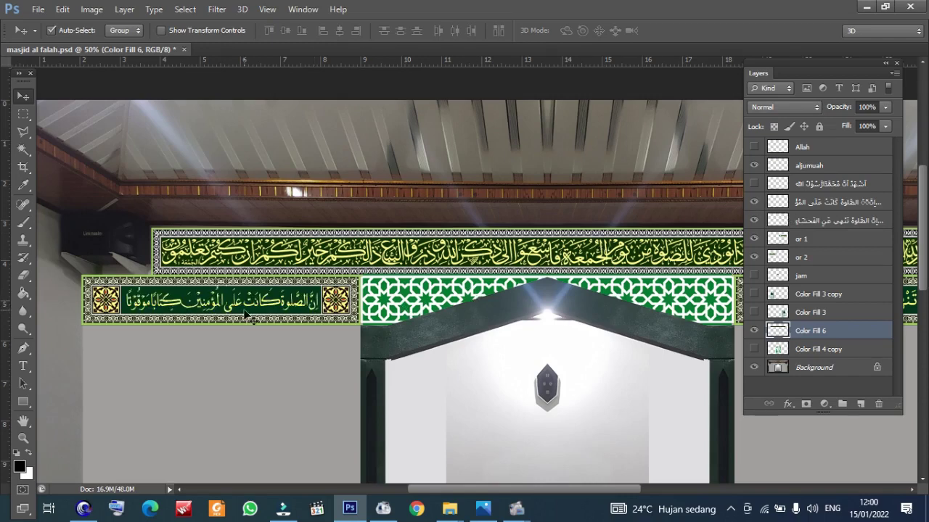
Show the Color Fill 4 copy geometric pattern inside the mihrab and the jam layer with the wall clock.
left_click(586, 344, "alt")
left_click(586, 343, "alt")
scroll(468, 265, "up", 2)
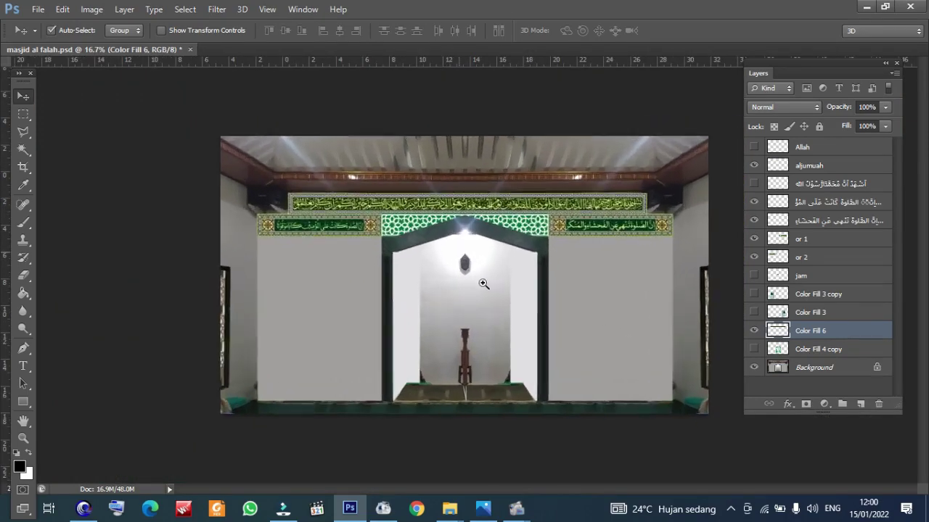
scroll(499, 302, "up", 2)
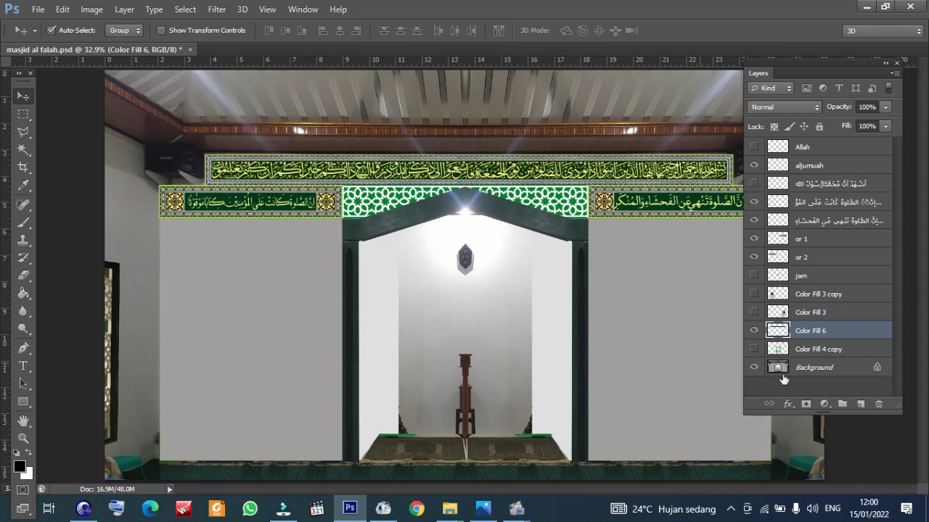
left_click(755, 349)
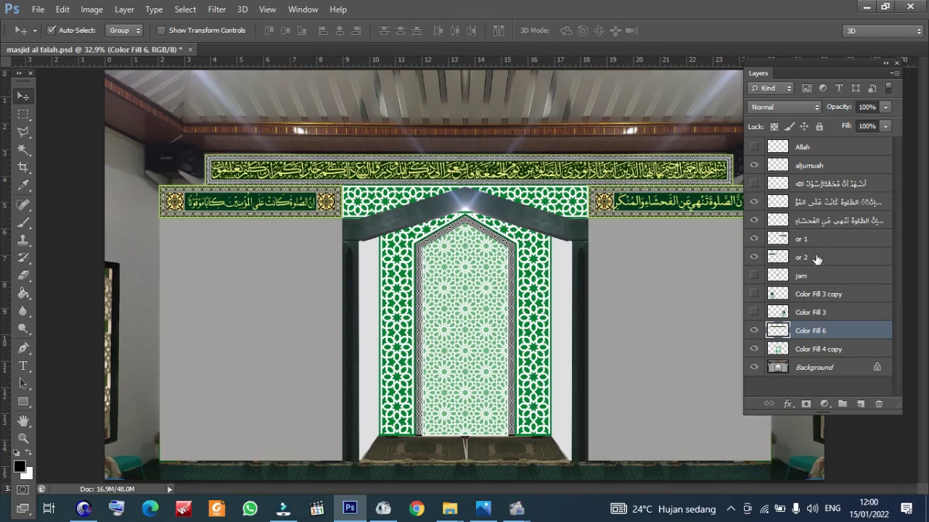
left_click(755, 275)
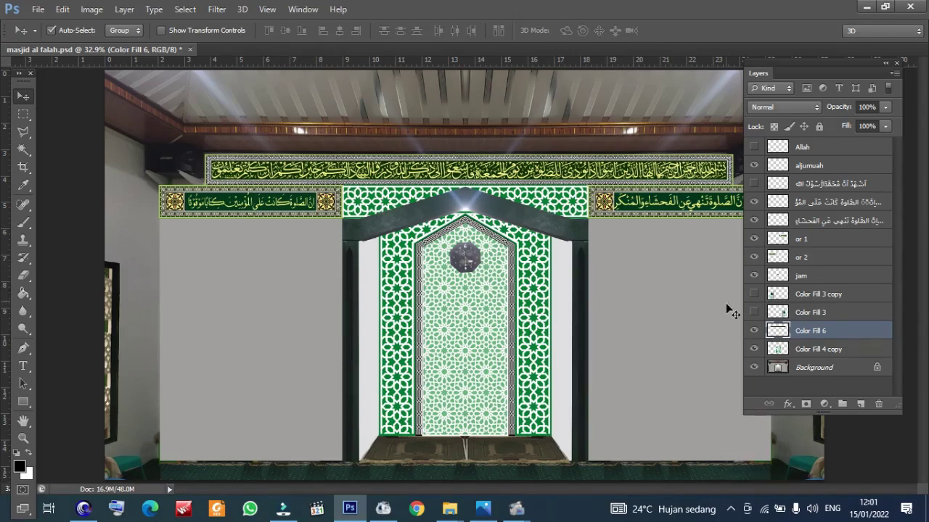
Show the Color Fill 3 and Color Fill 3 copy arched side panels and the Allah layer's calligraphy in their round medallions.
left_click(753, 313)
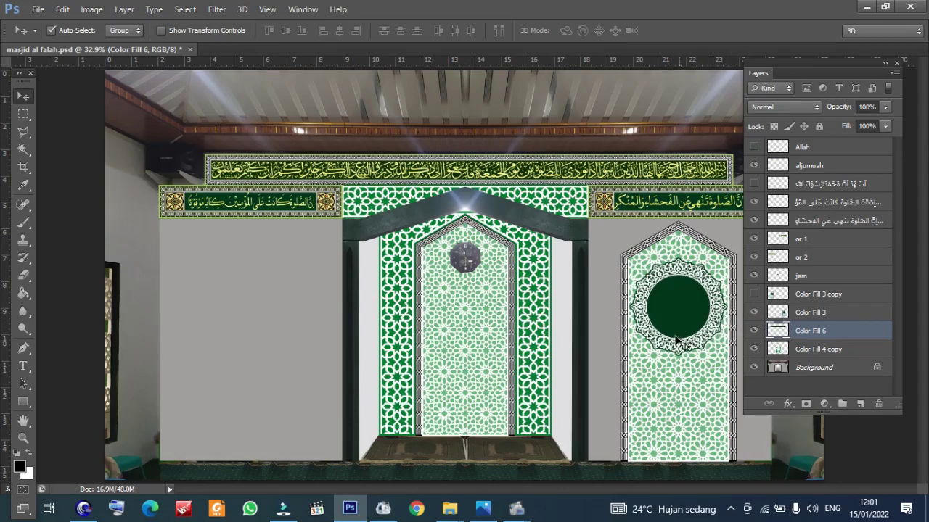
left_click(754, 294)
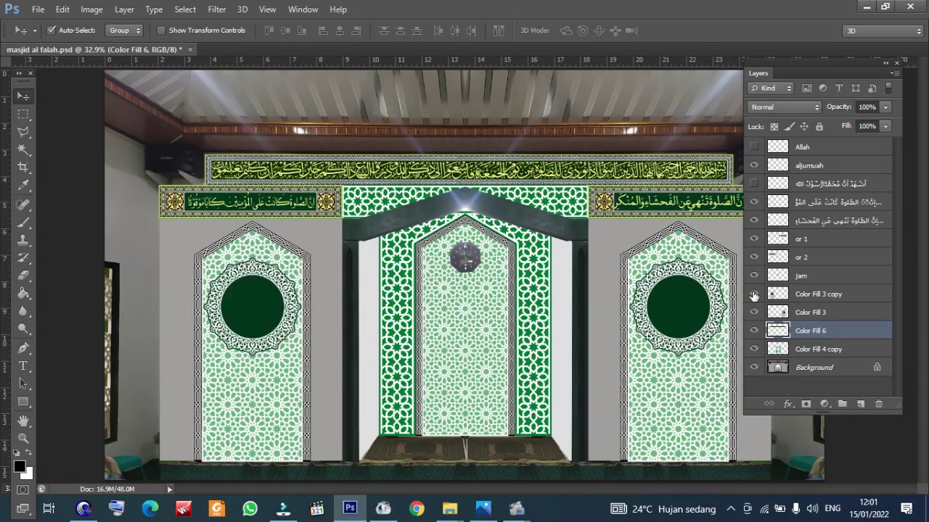
left_click(541, 303, "alt")
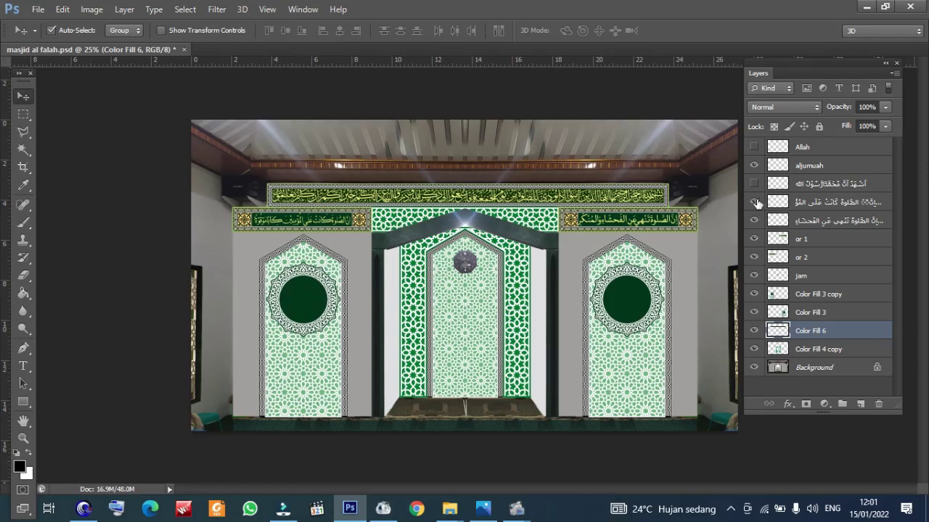
left_click(754, 148)
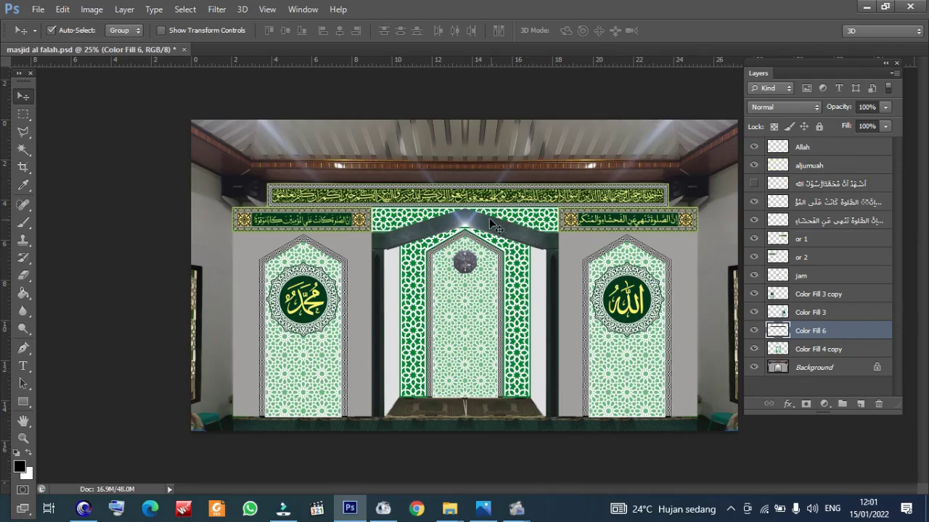
Show the Arabic shahada text layer along the mihrab's gable beam and review the whole wall design.
scroll(489, 217, "up", 3)
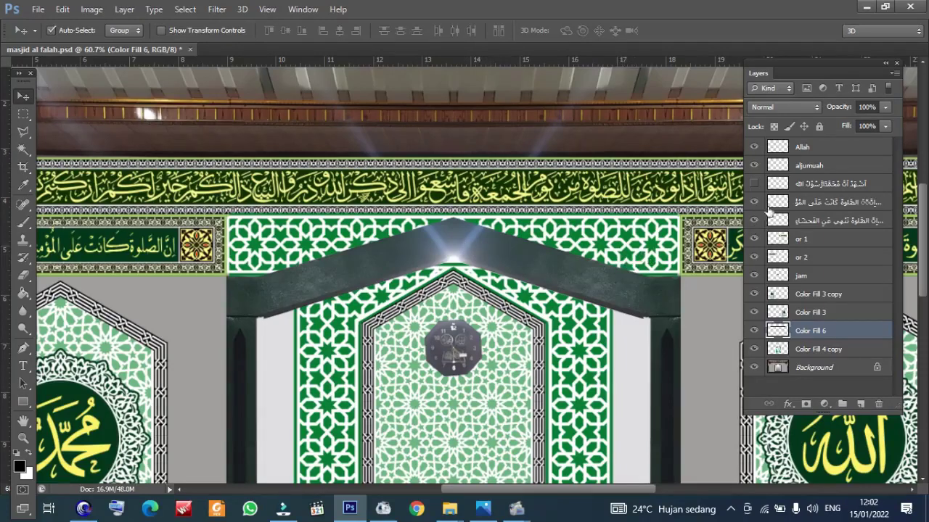
left_click(755, 185)
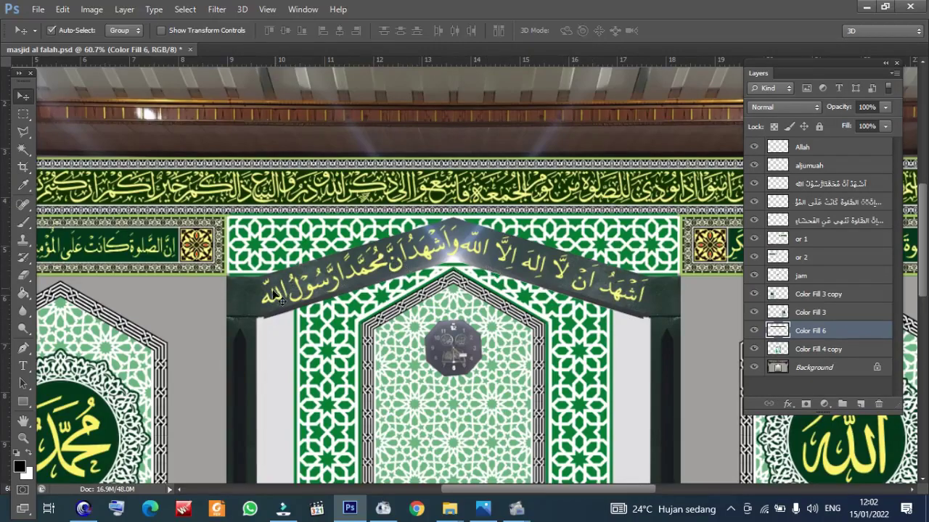
left_click(530, 325, "alt")
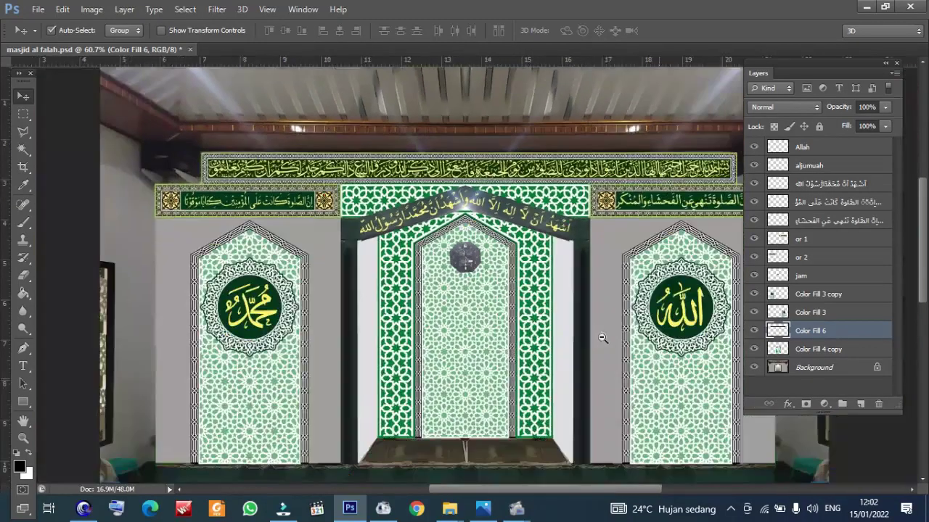
left_click(570, 320, "alt")
left_click(570, 320, "alt")
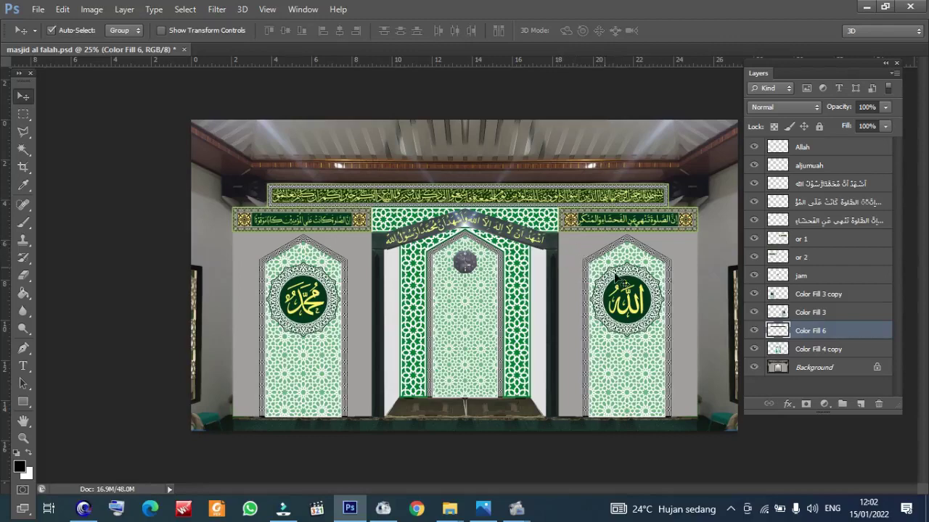
key("ctrl+minus")
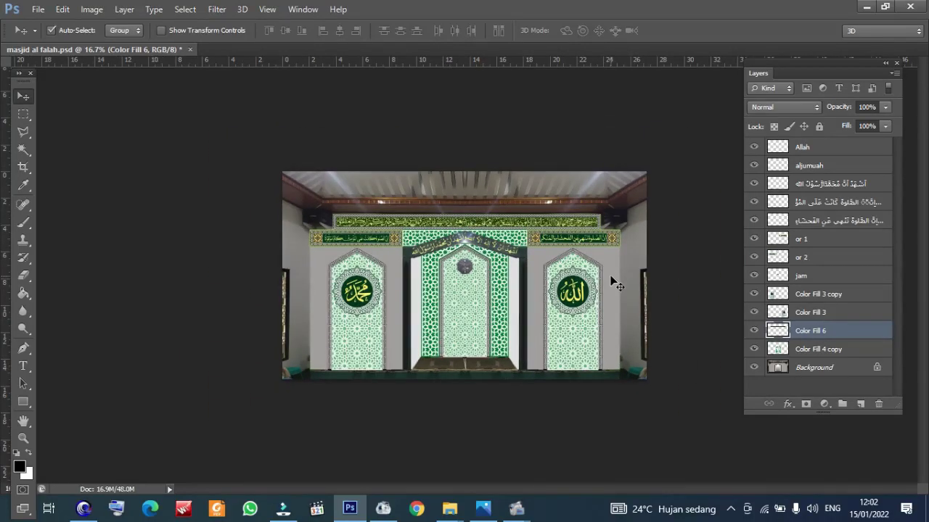
left_click_drag(329, 181, 355, 235)
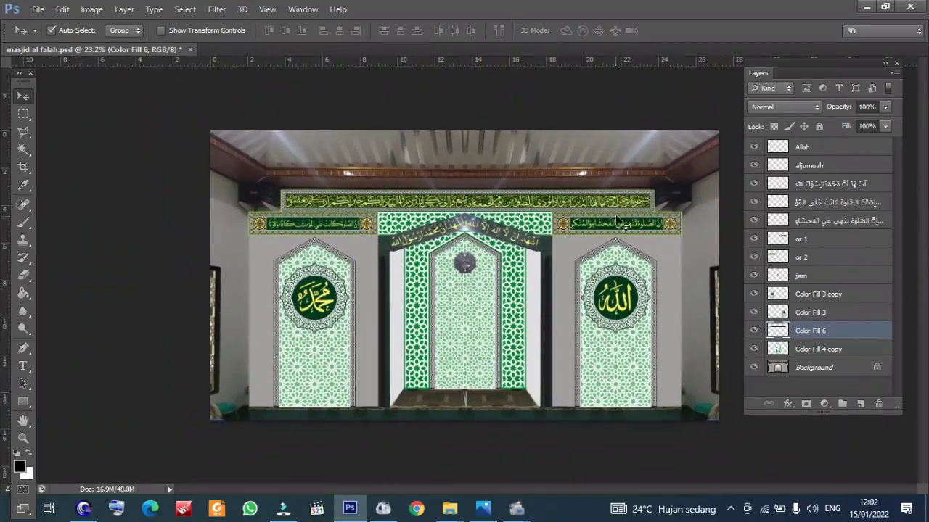